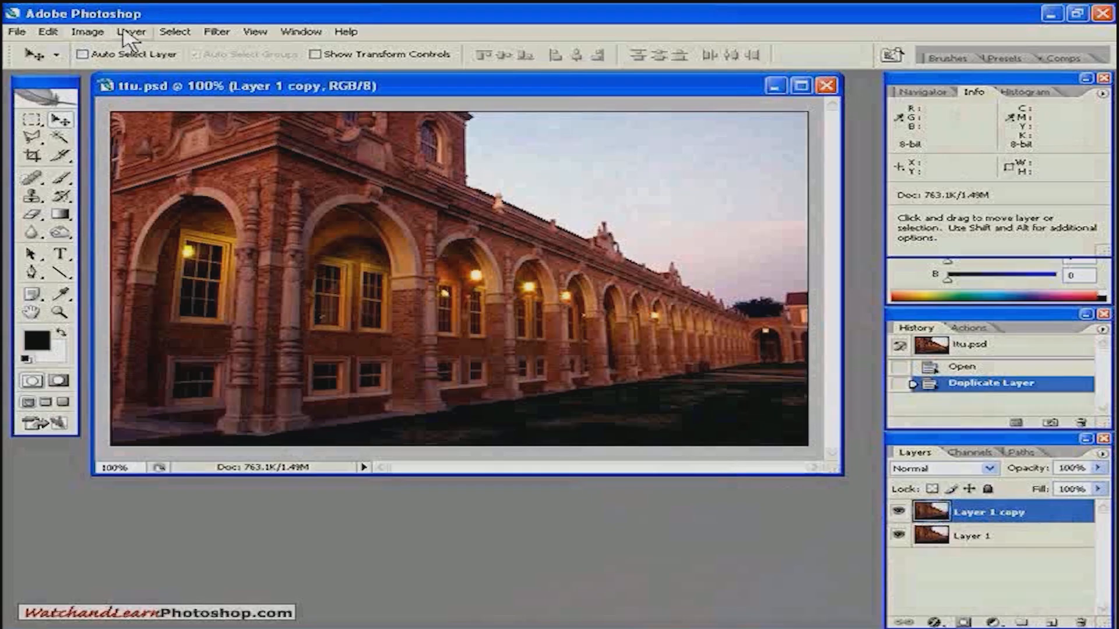
Raise the brightness of Layer 1 copy to +17 with a Brightness/Contrast adjustment.
{"action": "left_click", "coordinate": [88, 32]}
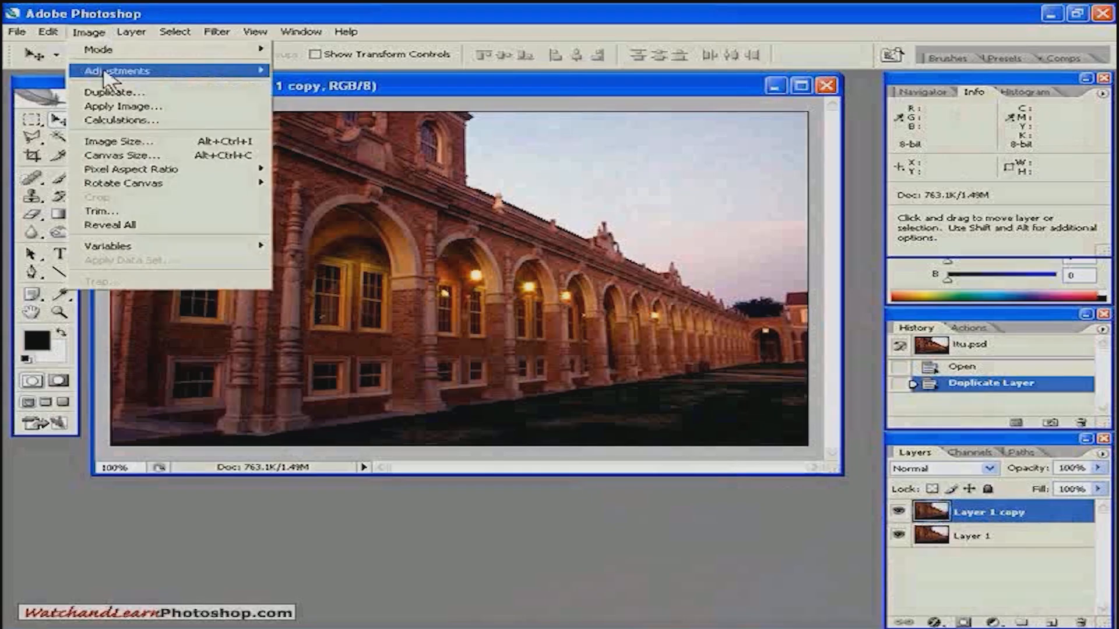
{"action": "mouse_move", "coordinate": [105, 72]}
{"action": "left_click", "coordinate": [325, 154]}
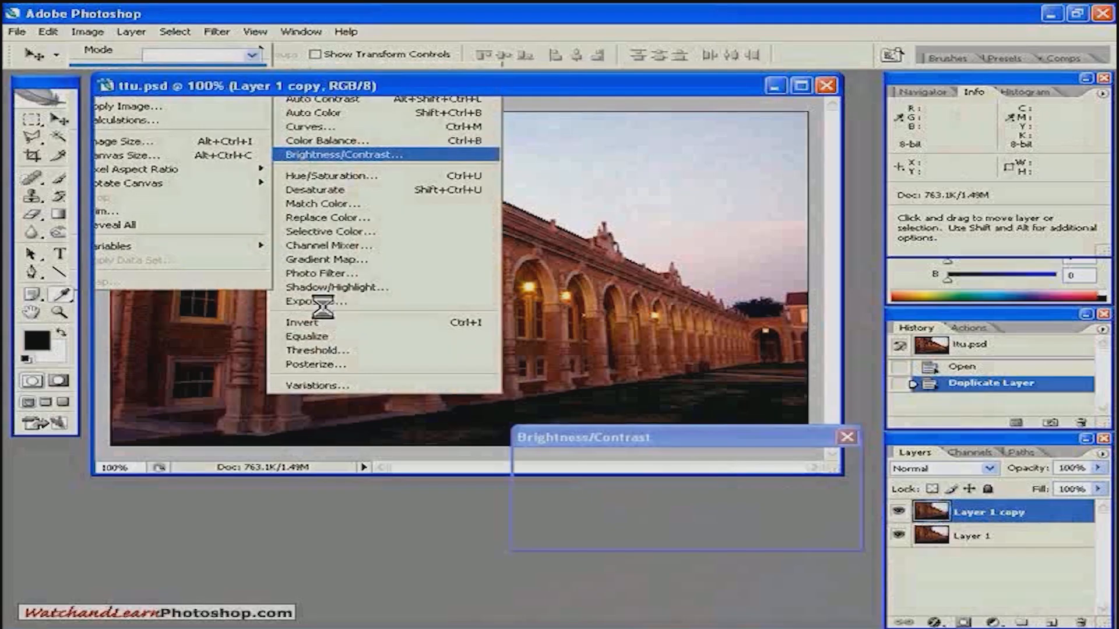
{"action": "left_click_drag", "start_coordinate": [640, 492], "coordinate": [659, 494]}
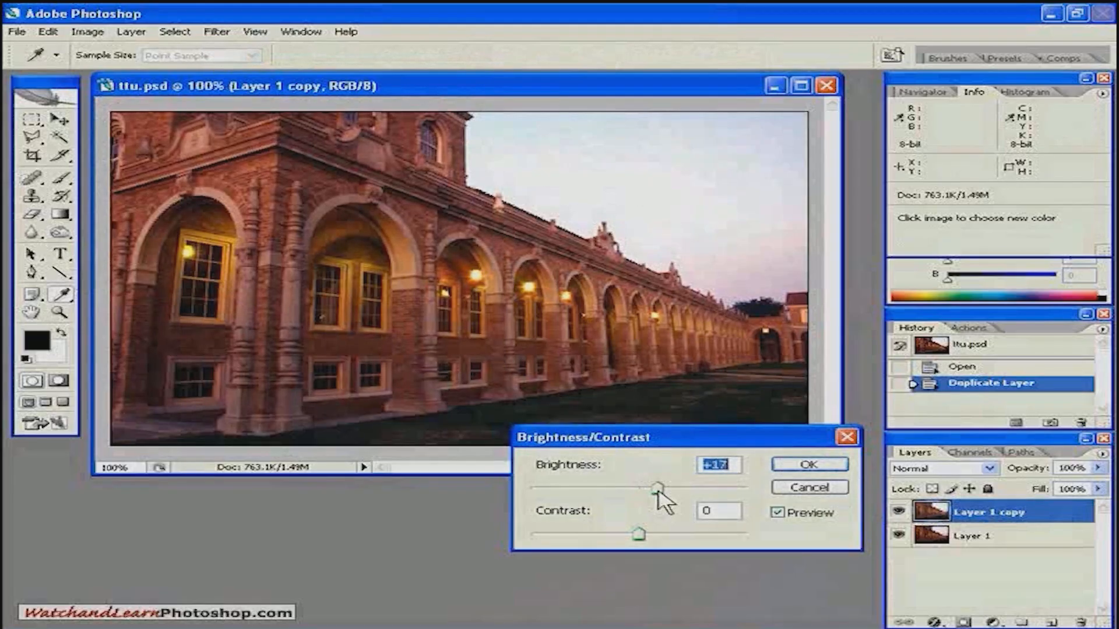
{"action": "left_click", "coordinate": [809, 465]}
{"action": "key", "text": "v"}
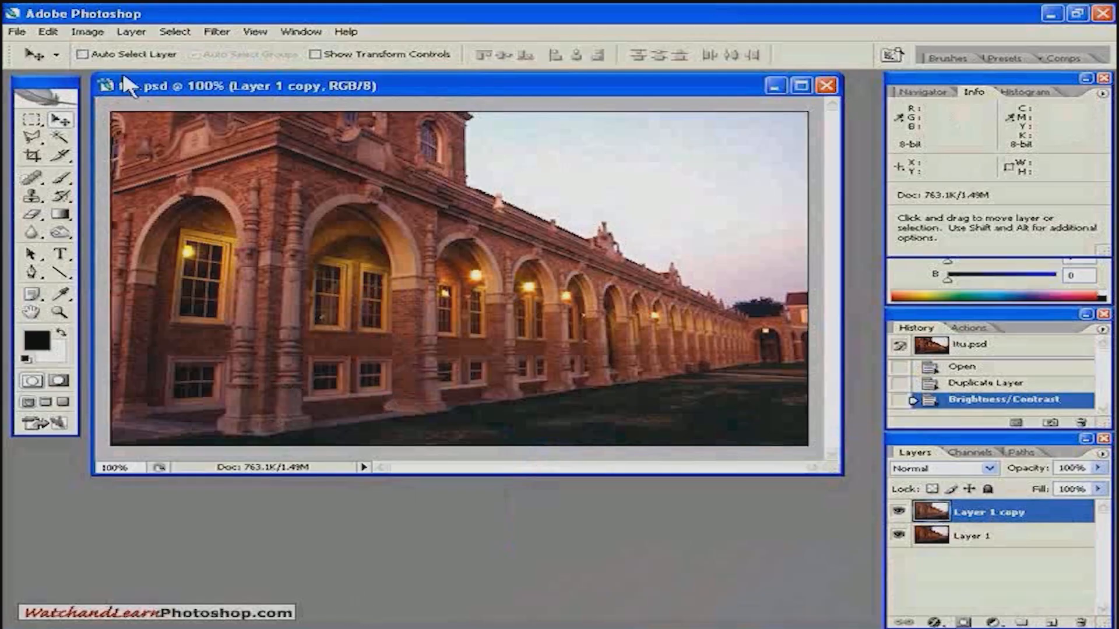
Remove all color from Layer 1 copy with a Hue/Saturation adjustment, setting the saturation to -100.
{"action": "left_click", "coordinate": [89, 33]}
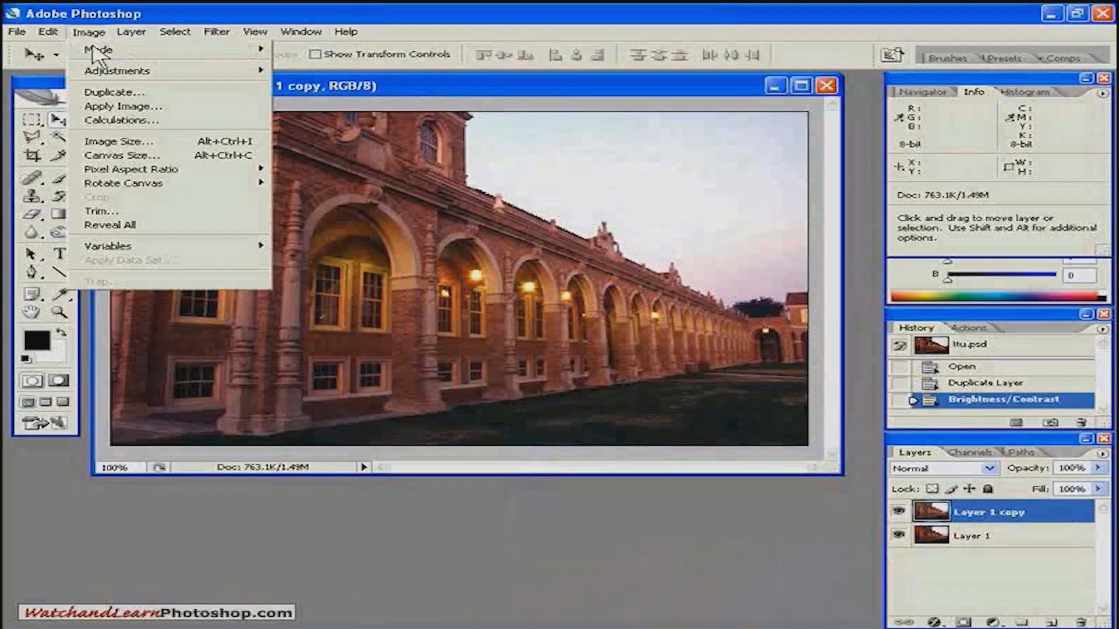
{"action": "mouse_move", "coordinate": [105, 71]}
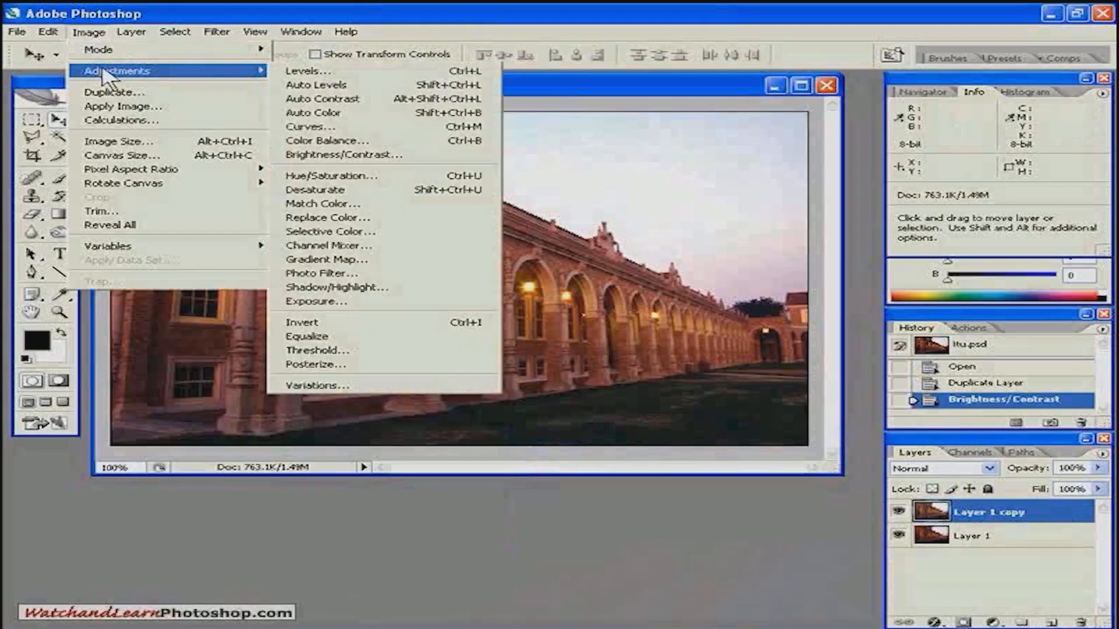
{"action": "left_click", "coordinate": [336, 177]}
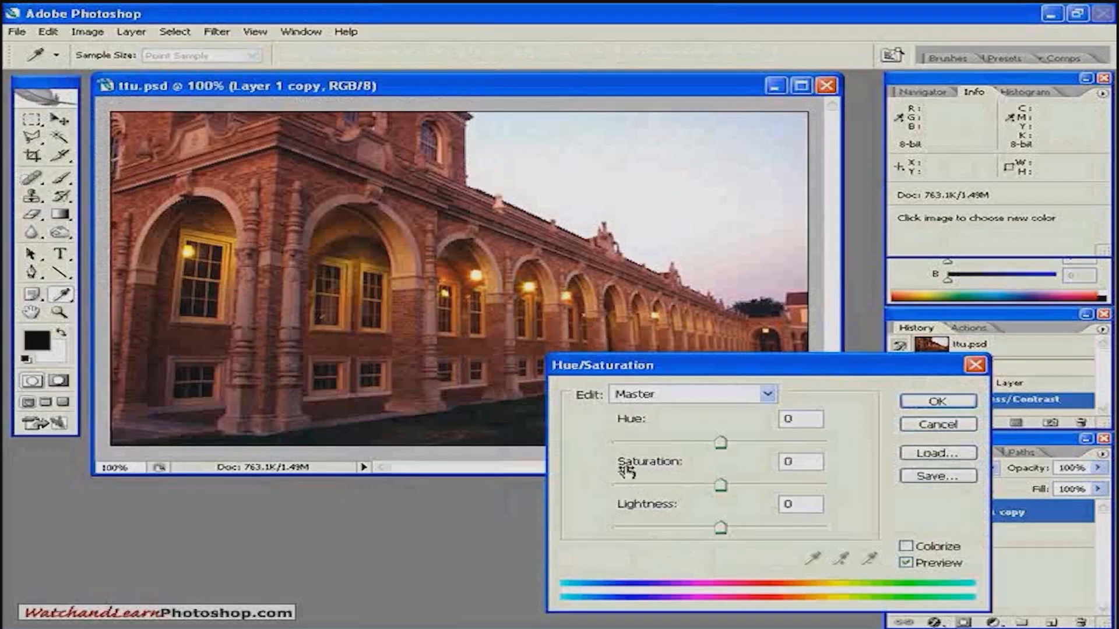
{"action": "left_click", "coordinate": [721, 487]}
{"action": "left_click_drag", "start_coordinate": [721, 488], "coordinate": [594, 485]}
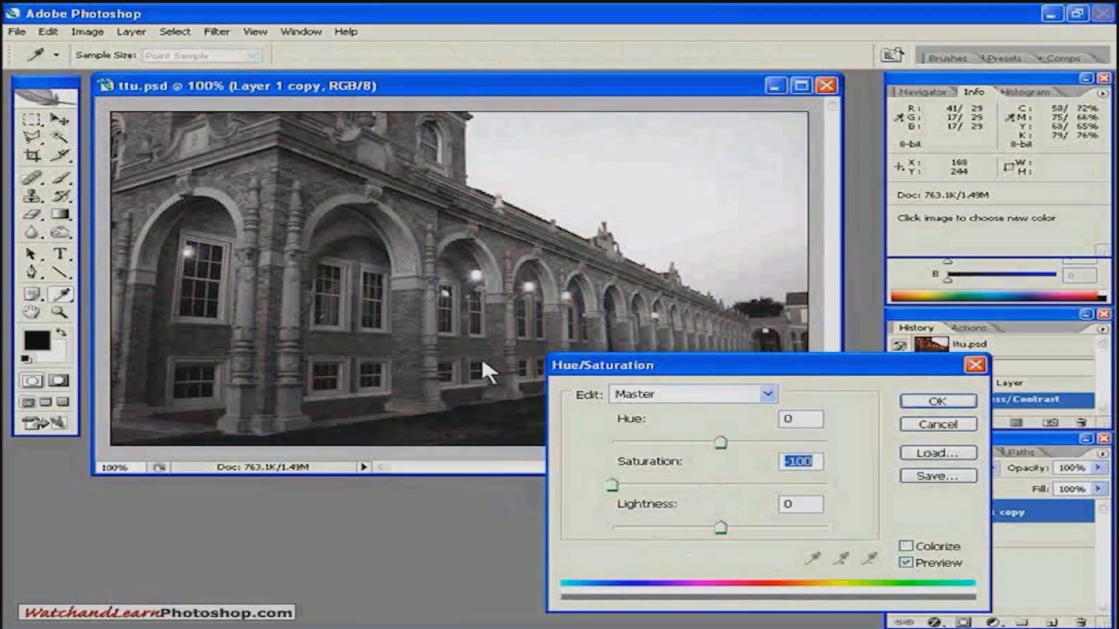
{"action": "left_click", "coordinate": [938, 401]}
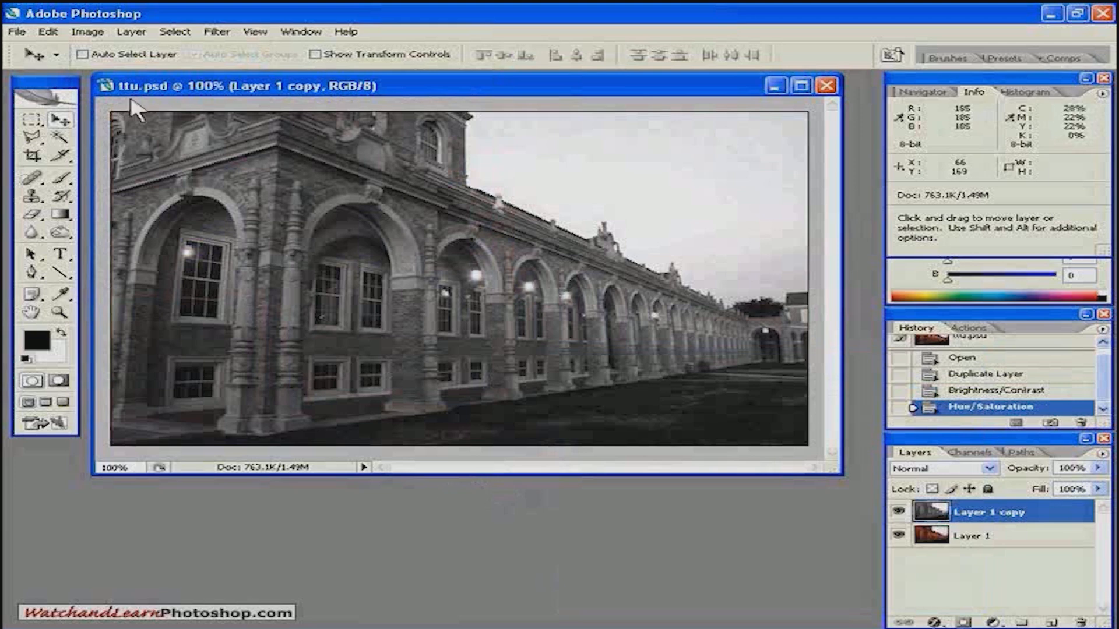
Increase the contrast of the grayscale Layer 1 copy to +77 with a Brightness/Contrast adjustment.
{"action": "left_click", "coordinate": [86, 33]}
{"action": "mouse_move", "coordinate": [117, 75]}
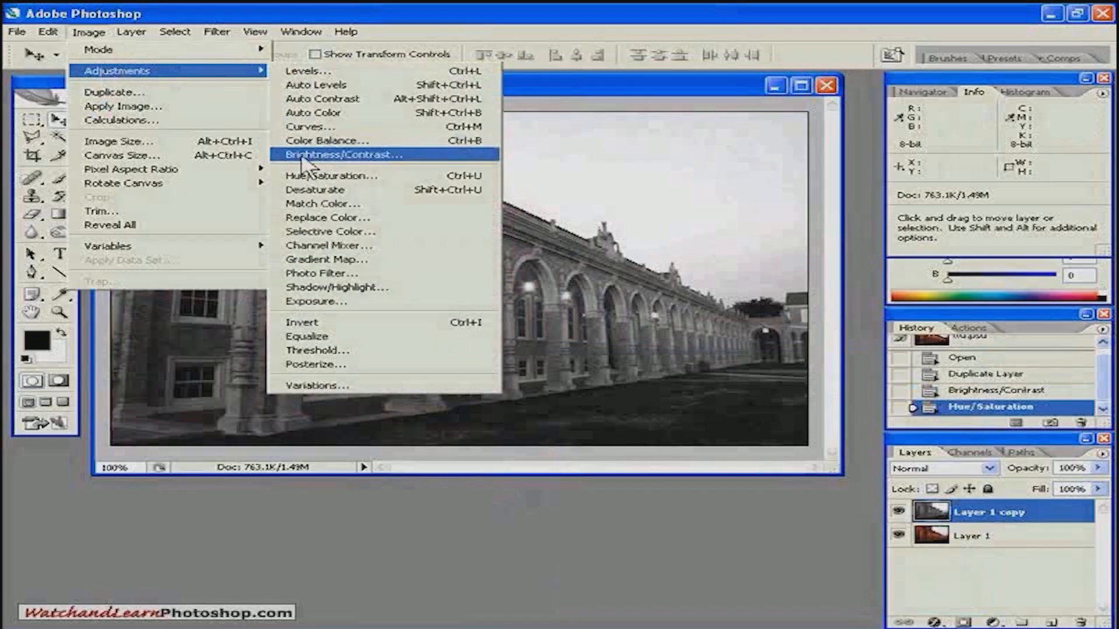
{"action": "left_click", "coordinate": [340, 155]}
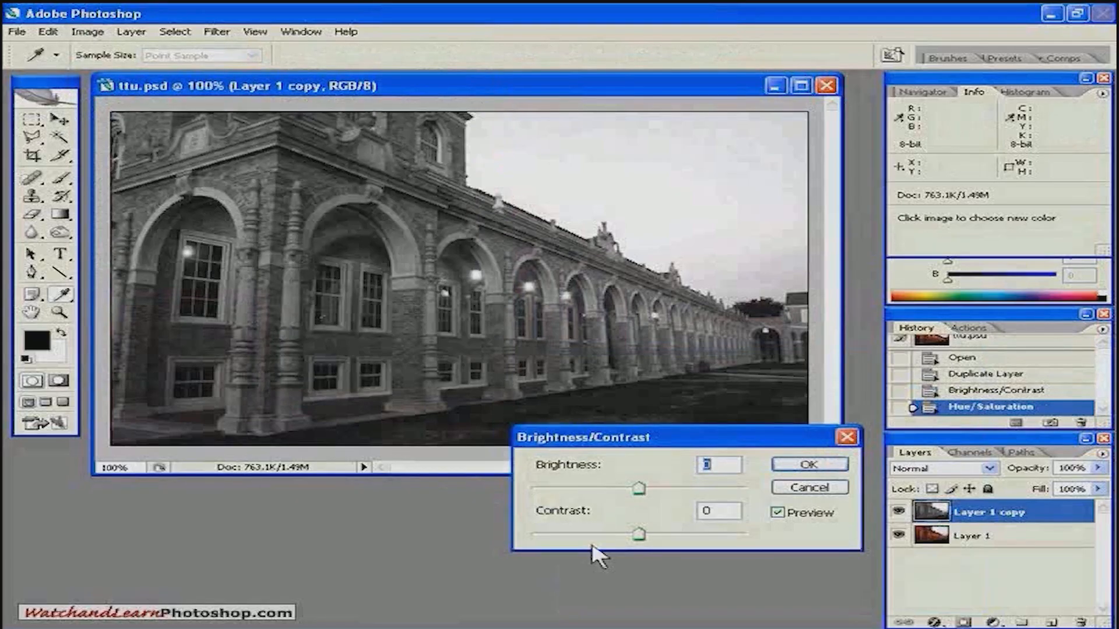
{"action": "left_click_drag", "start_coordinate": [649, 536], "coordinate": [725, 538]}
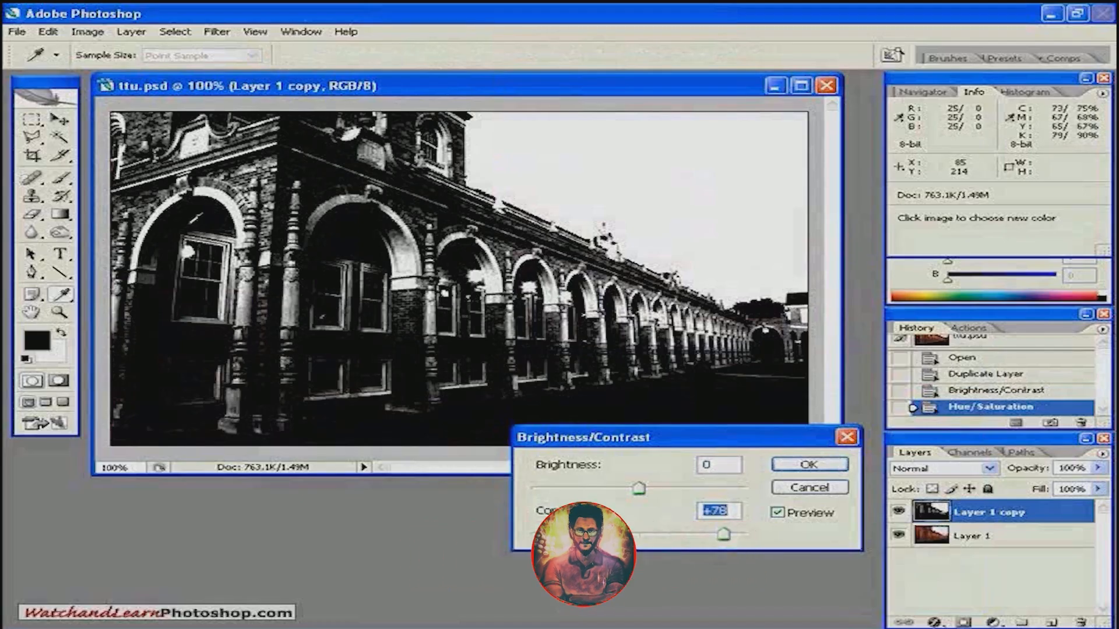
{"action": "left_click_drag", "start_coordinate": [723, 535], "coordinate": [781, 542]}
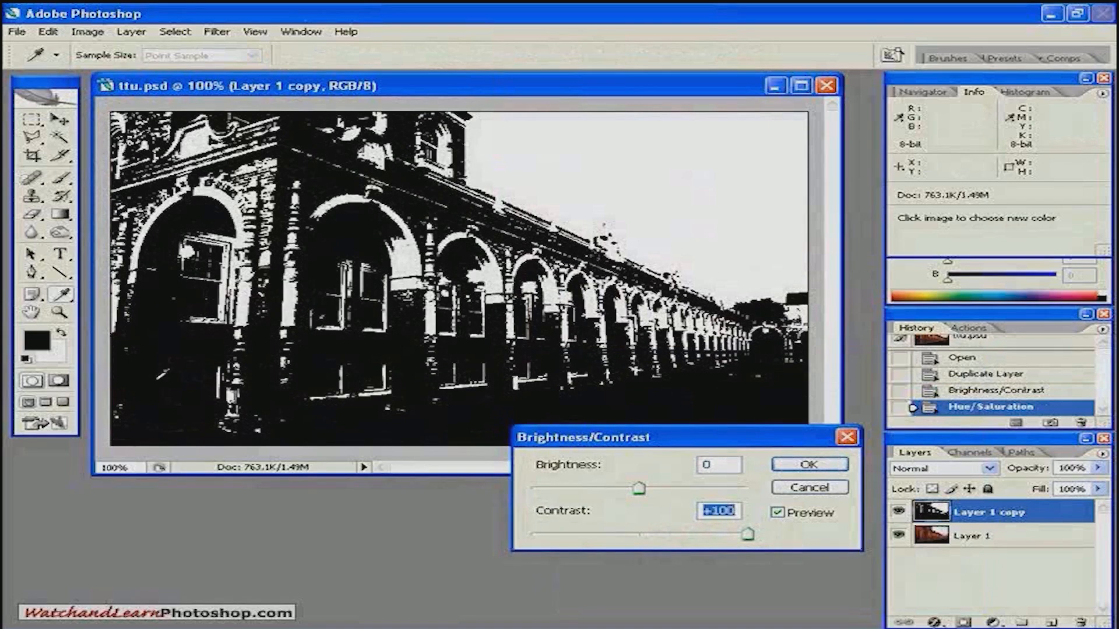
{"action": "left_click_drag", "start_coordinate": [748, 535], "coordinate": [725, 538]}
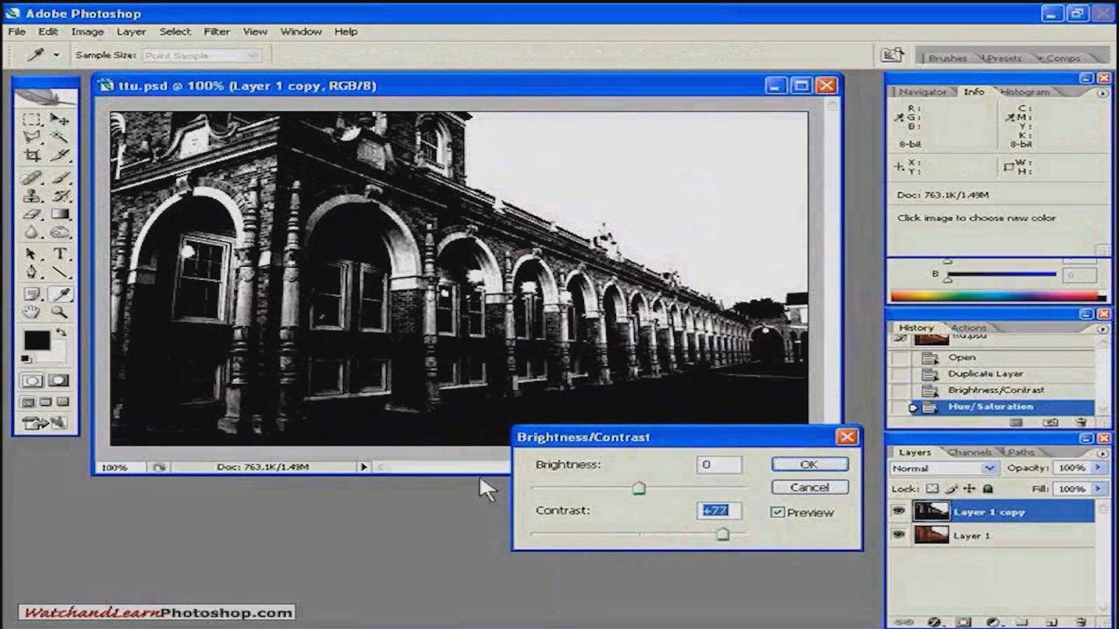
{"action": "left_click", "coordinate": [810, 464]}
{"action": "key", "text": "v"}
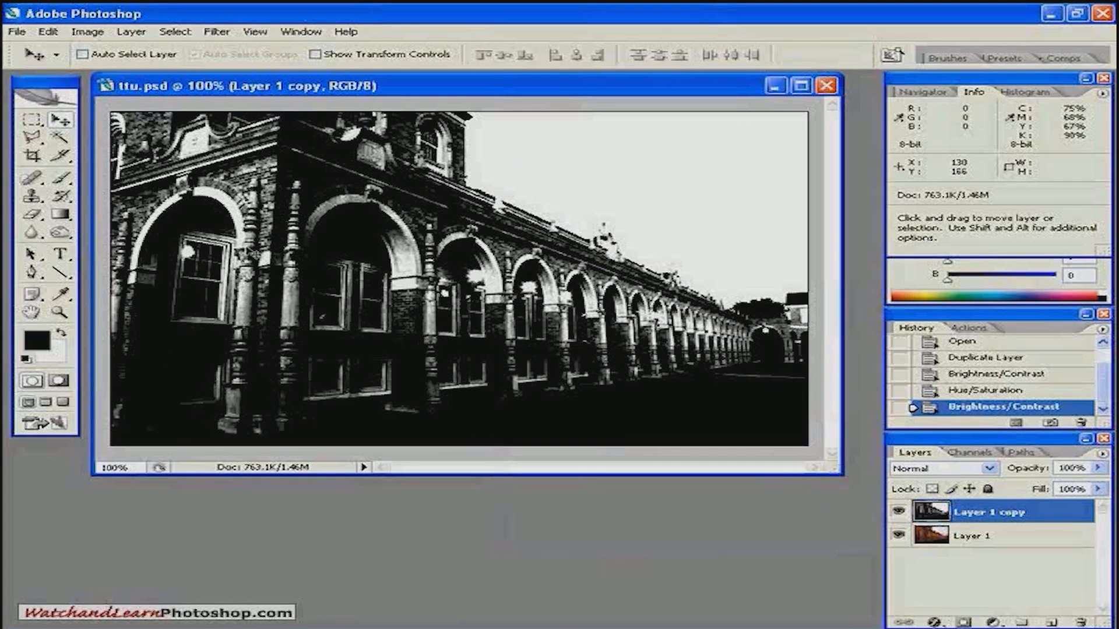
Apply the Smart Blur filter in Edge Only mode to Layer 1 copy, checking the arches in the preview.
{"action": "left_click", "coordinate": [217, 33]}
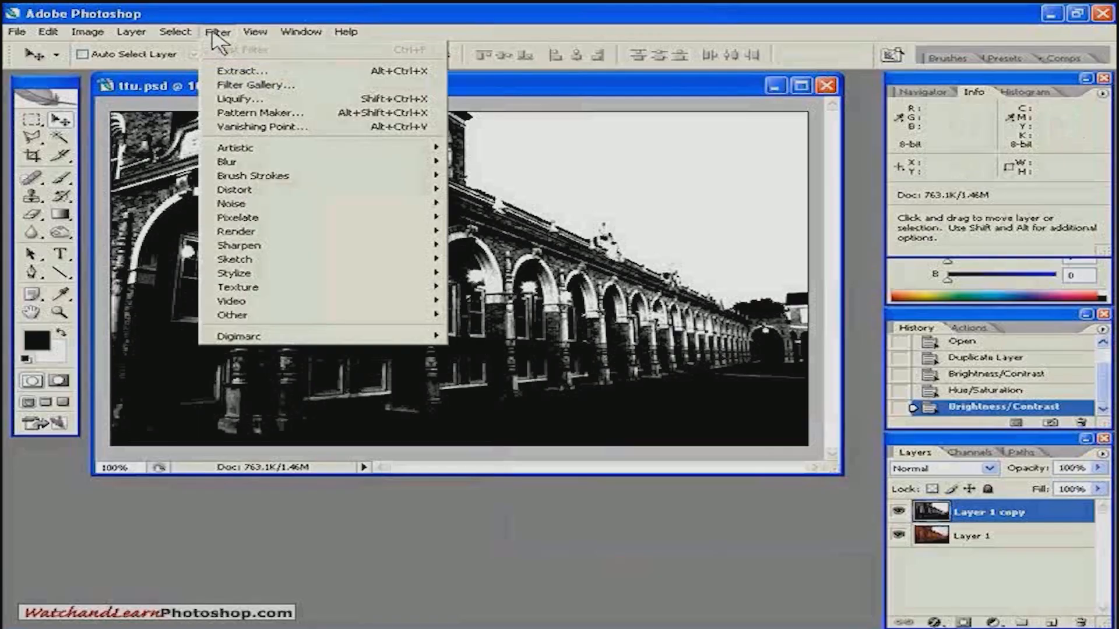
{"action": "mouse_move", "coordinate": [320, 165]}
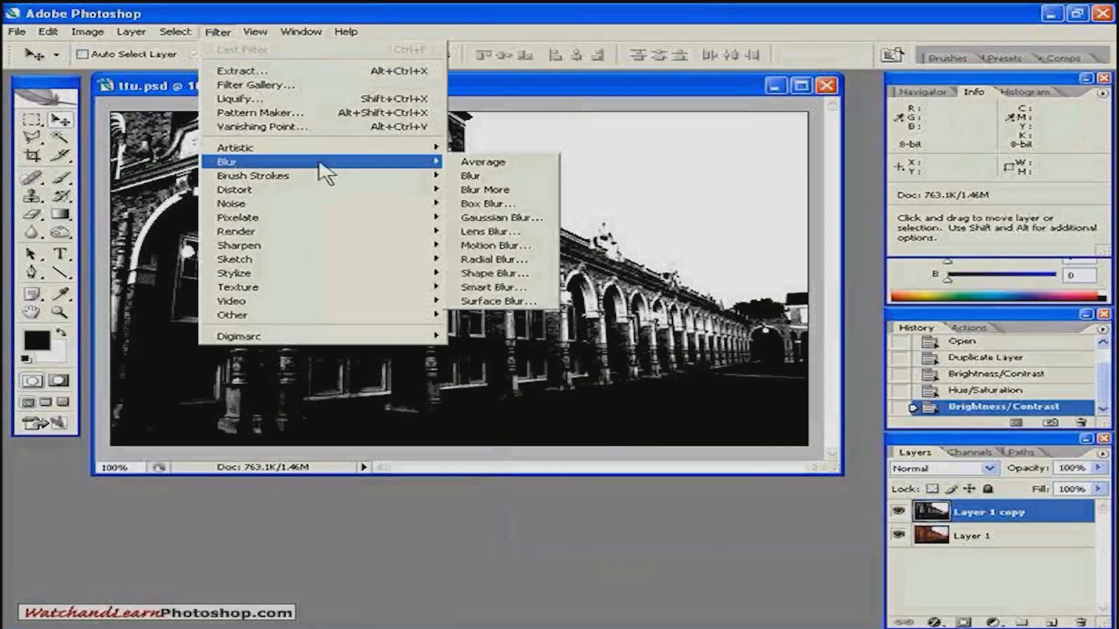
{"action": "left_click", "coordinate": [467, 287]}
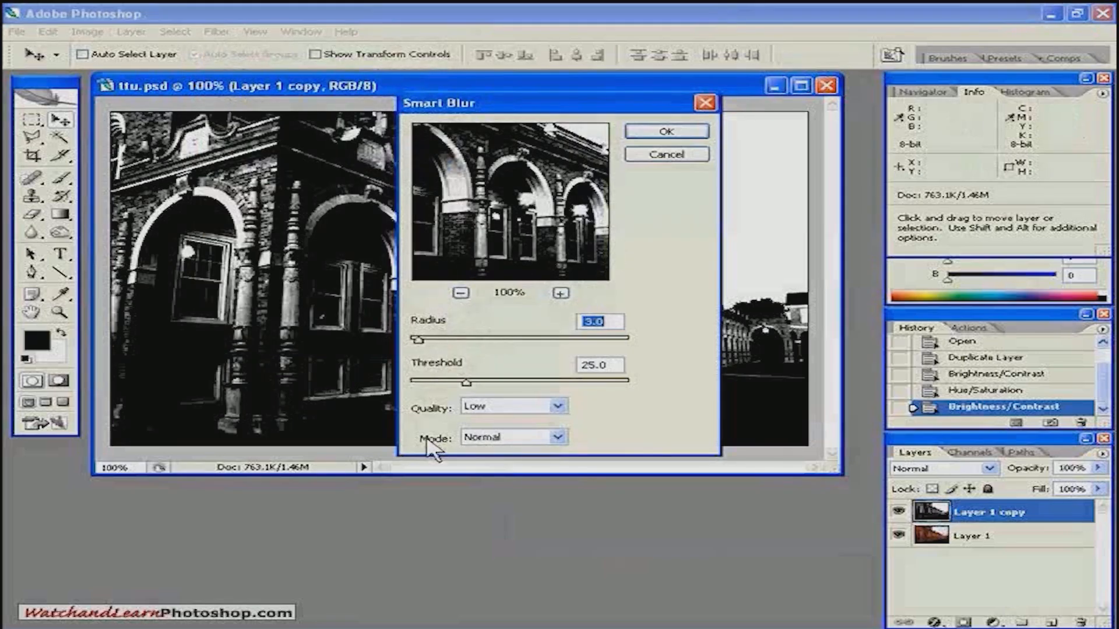
{"action": "left_click", "coordinate": [484, 437]}
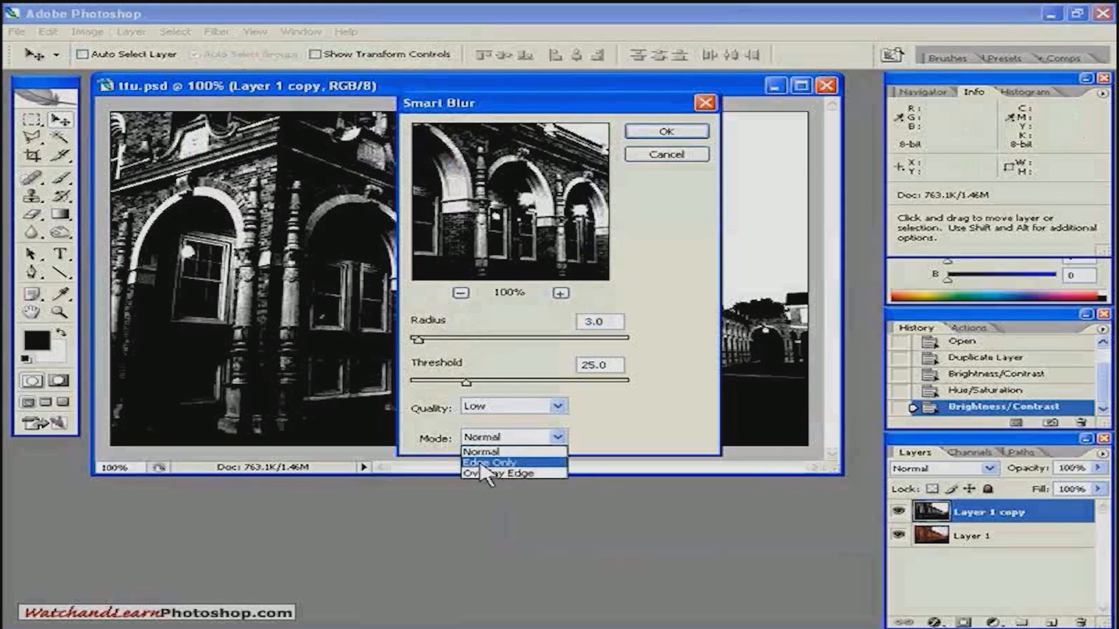
{"action": "left_click", "coordinate": [483, 463]}
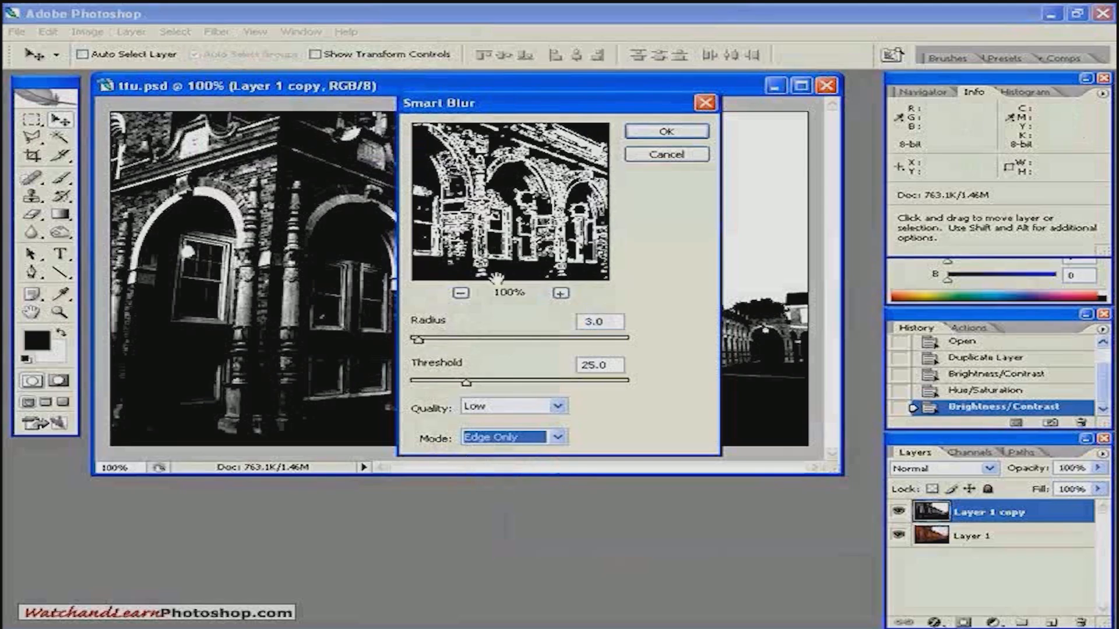
{"action": "left_click_drag", "start_coordinate": [523, 183], "coordinate": [422, 240]}
{"action": "left_click_drag", "start_coordinate": [472, 271], "coordinate": [494, 250]}
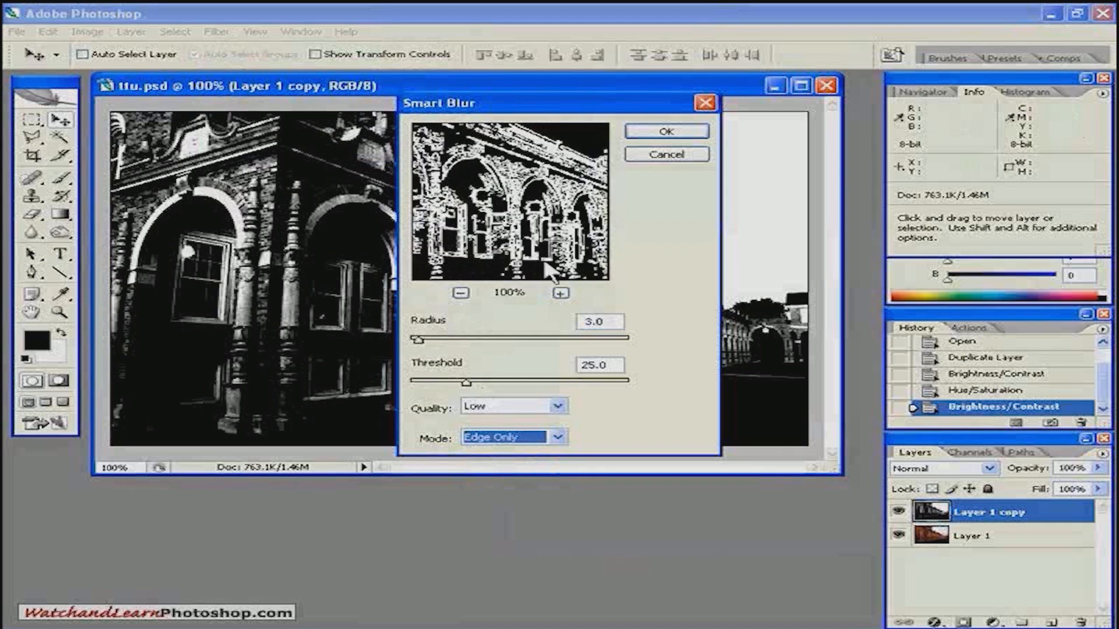
{"action": "left_click", "coordinate": [664, 133]}
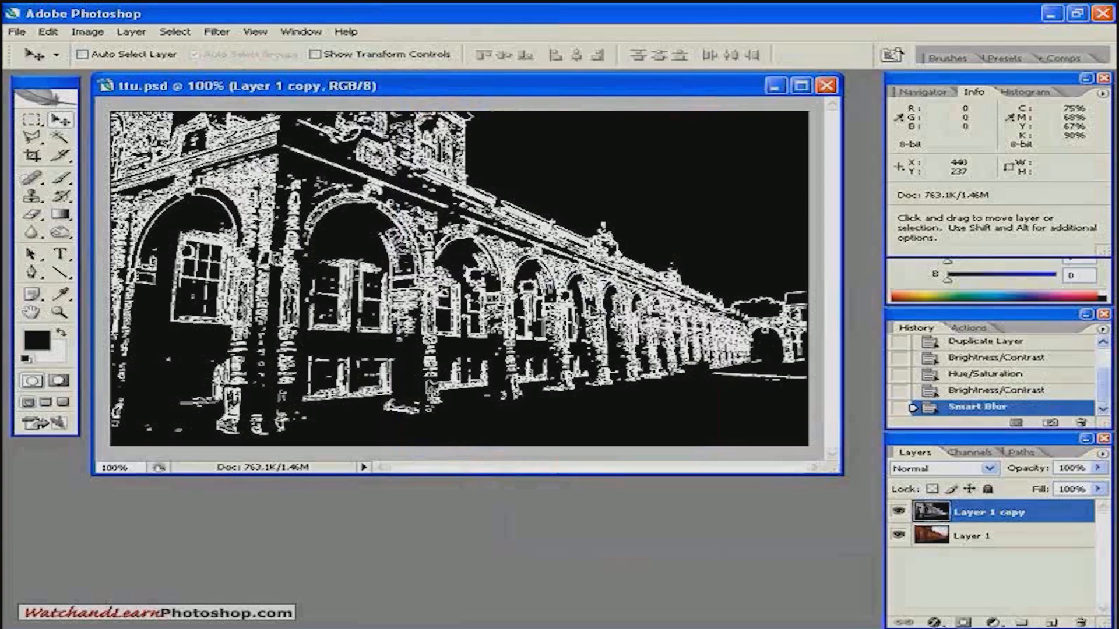
Invert the edge drawing on Layer 1 copy and soften its lines with a 0.4-pixel Gaussian Blur.
{"action": "key", "text": "ctrl+i"}
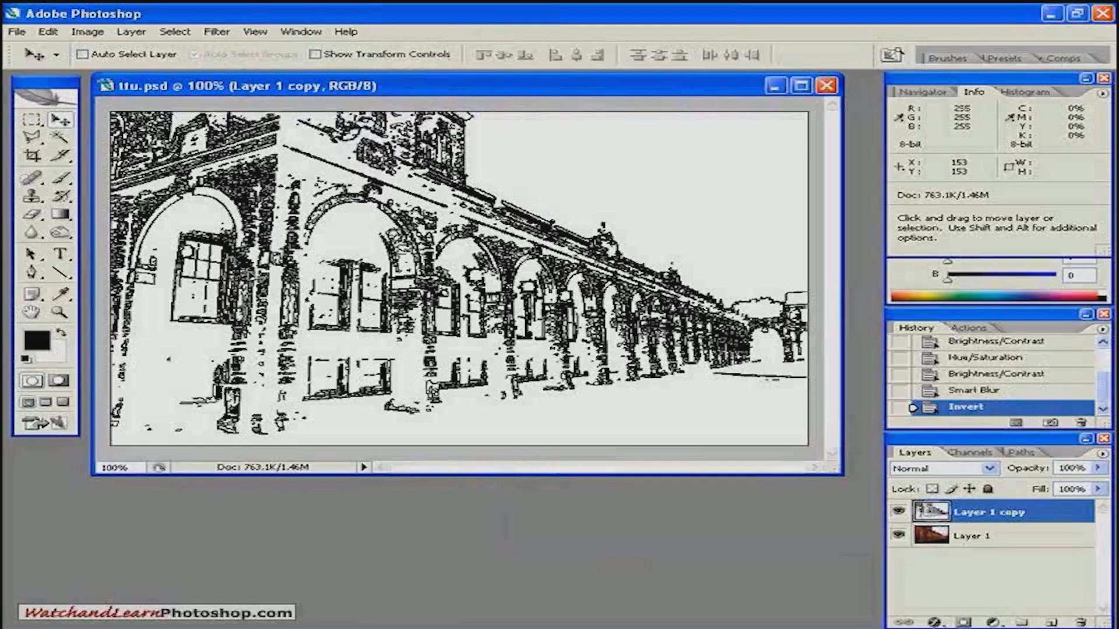
{"action": "left_click", "coordinate": [212, 34]}
{"action": "mouse_move", "coordinate": [361, 164]}
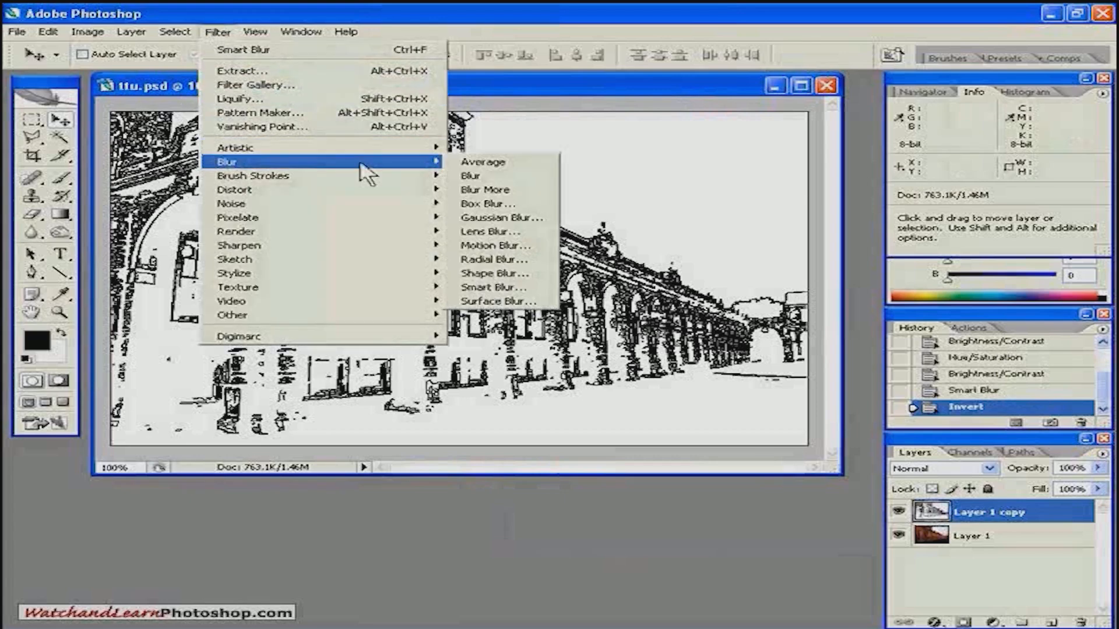
{"action": "left_click", "coordinate": [468, 219]}
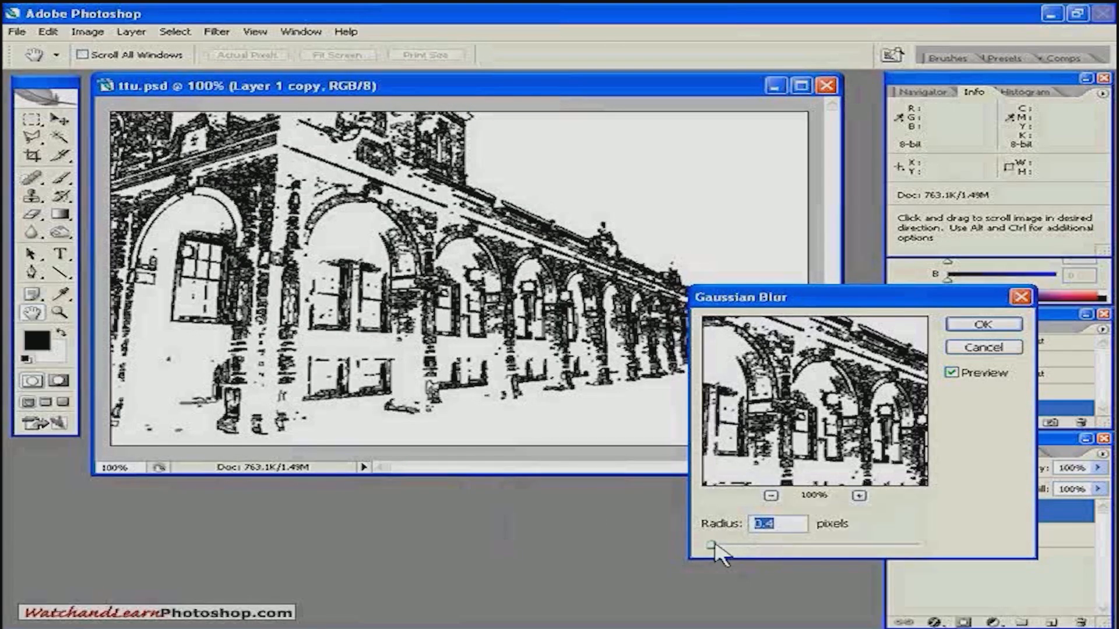
{"action": "left_click", "coordinate": [963, 330]}
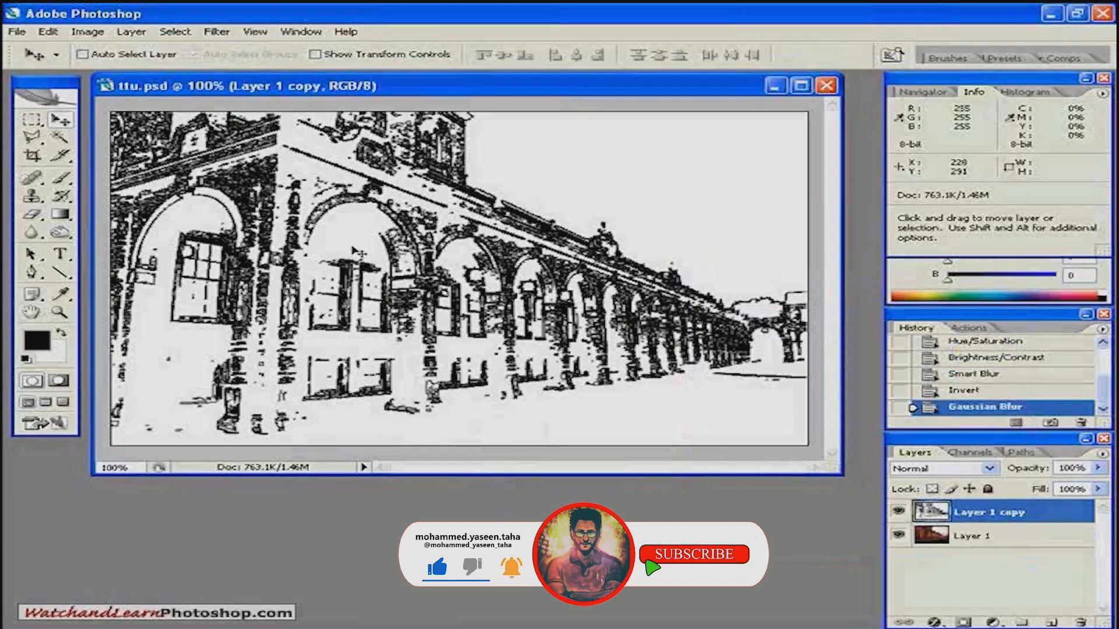
Colorize the line drawing on Layer 1 copy blue with Hue/Saturation, using hue 220 and saturation 55.
{"action": "left_click", "coordinate": [87, 32]}
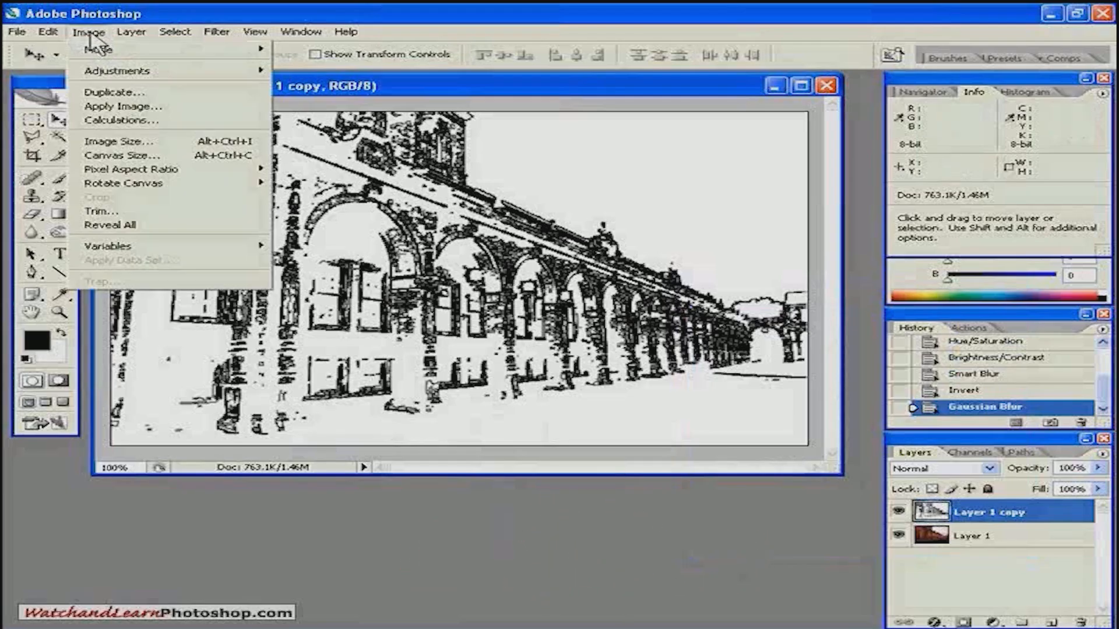
{"action": "mouse_move", "coordinate": [92, 75]}
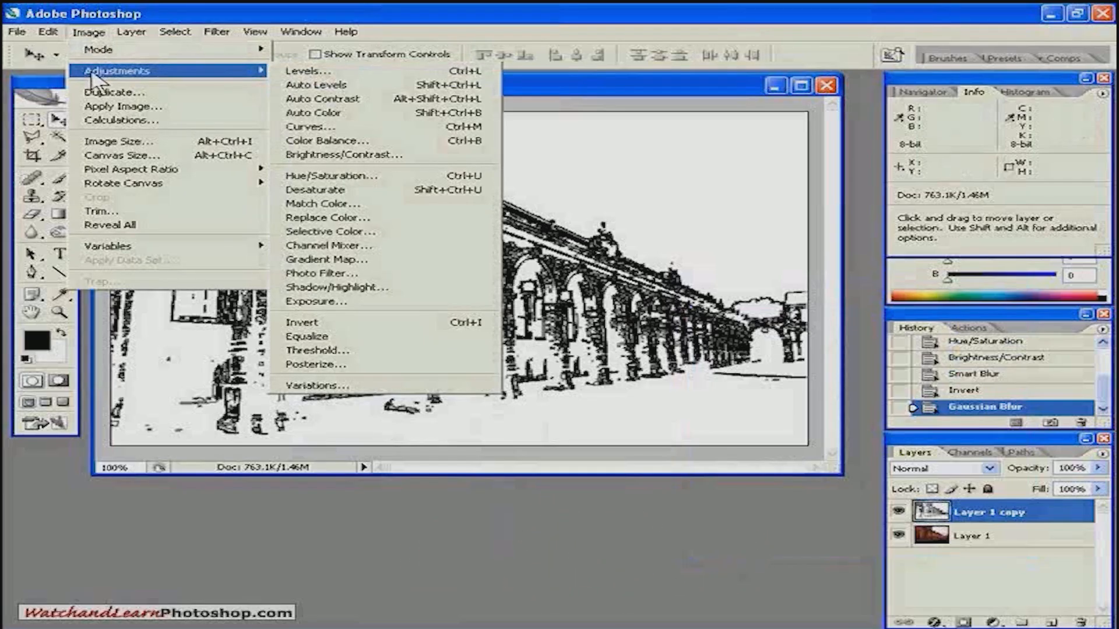
{"action": "left_click", "coordinate": [300, 177]}
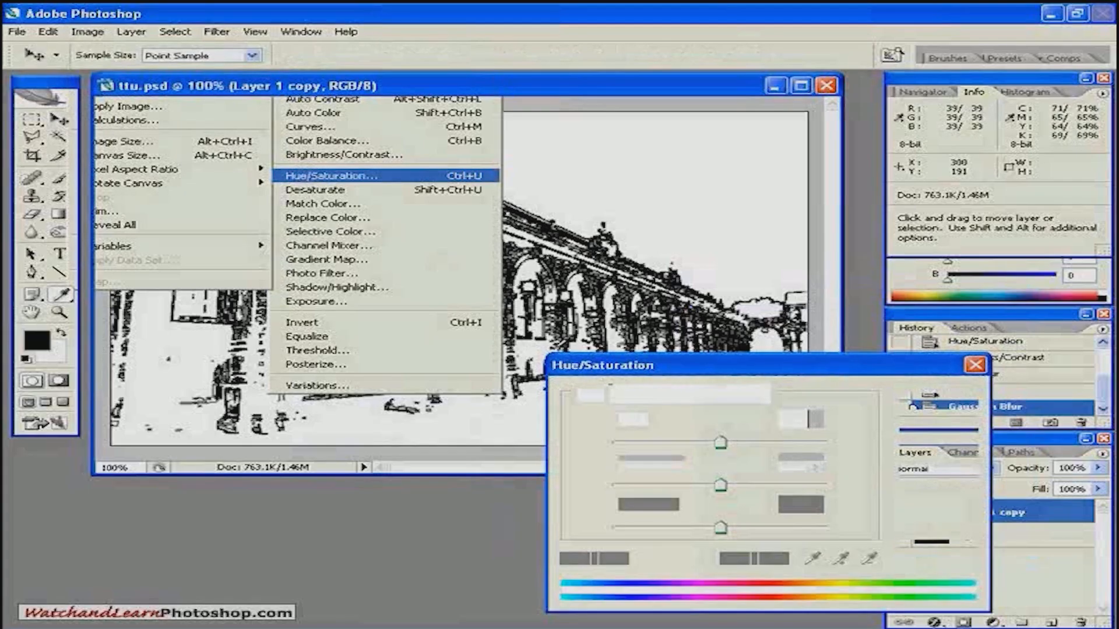
{"action": "left_click_drag", "start_coordinate": [721, 487], "coordinate": [756, 492]}
{"action": "left_click_drag", "start_coordinate": [721, 443], "coordinate": [761, 443]}
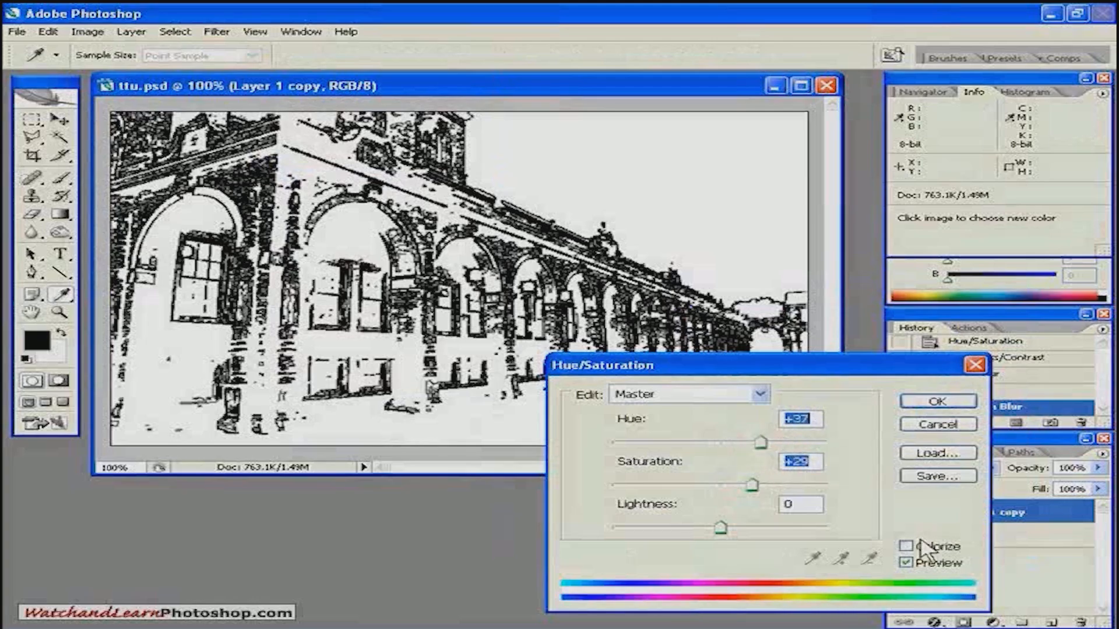
{"action": "left_click", "coordinate": [920, 550]}
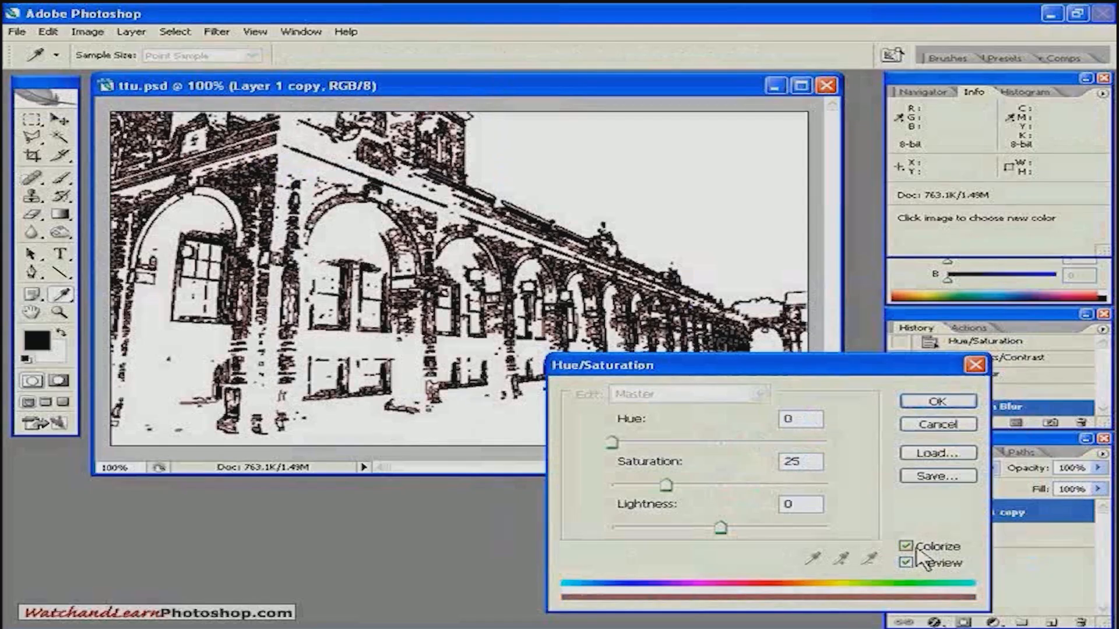
{"action": "left_click_drag", "start_coordinate": [665, 486], "coordinate": [731, 494]}
{"action": "left_click_drag", "start_coordinate": [619, 444], "coordinate": [743, 443]}
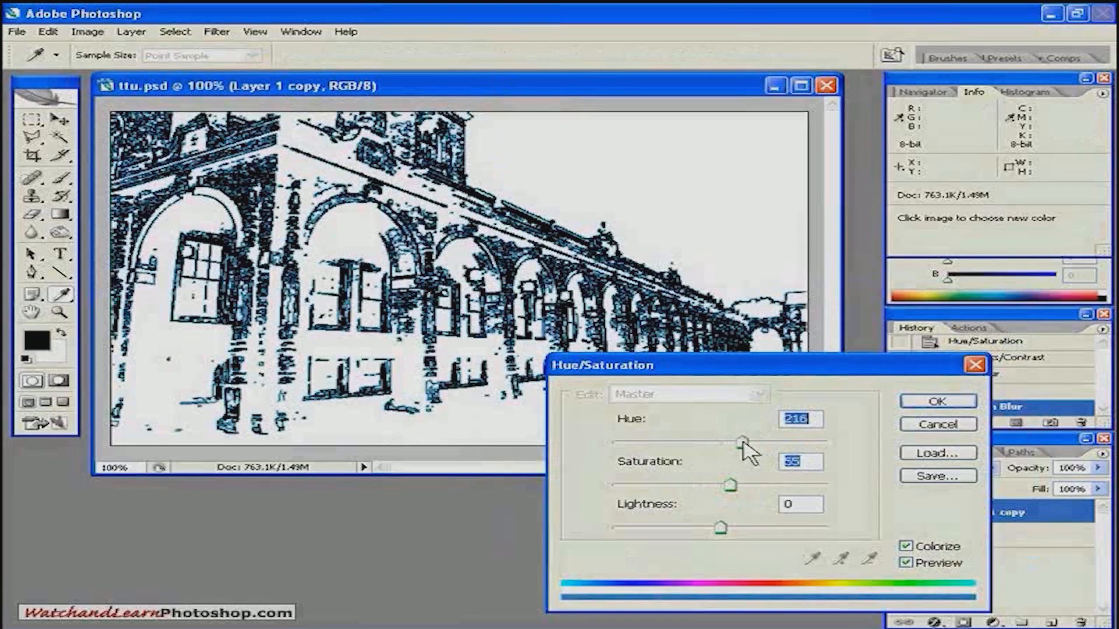
{"action": "left_click_drag", "start_coordinate": [743, 442], "coordinate": [745, 443]}
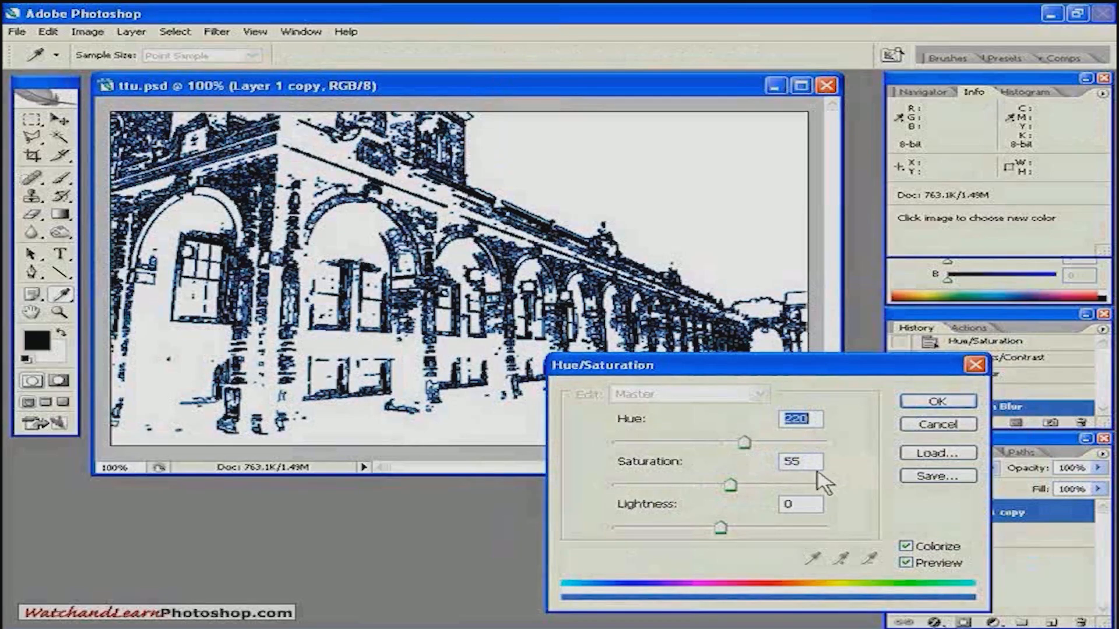
{"action": "left_click", "coordinate": [936, 401]}
{"action": "key", "text": "v"}
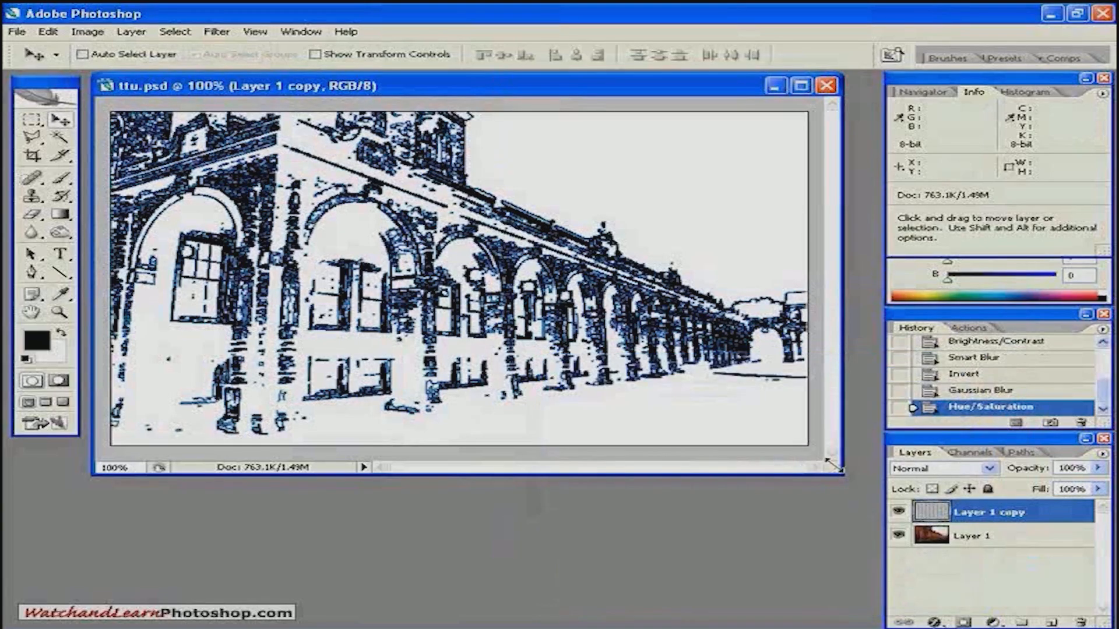
Enlarge the ttu.psd document window slightly to leave more space around the image.
{"action": "left_click_drag", "start_coordinate": [836, 474], "coordinate": [851, 496]}
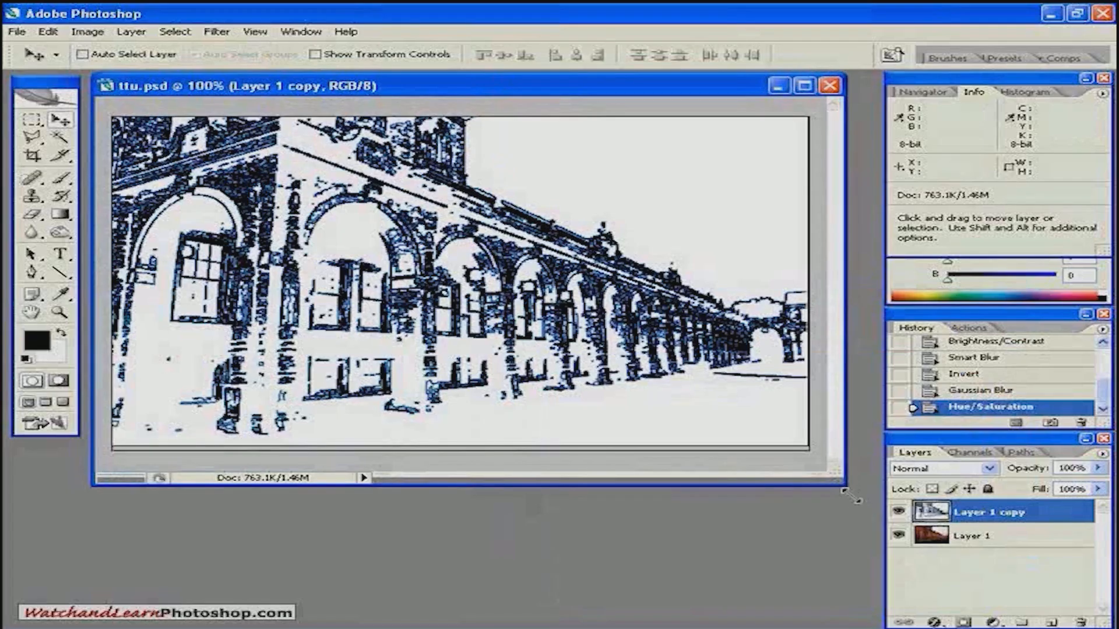